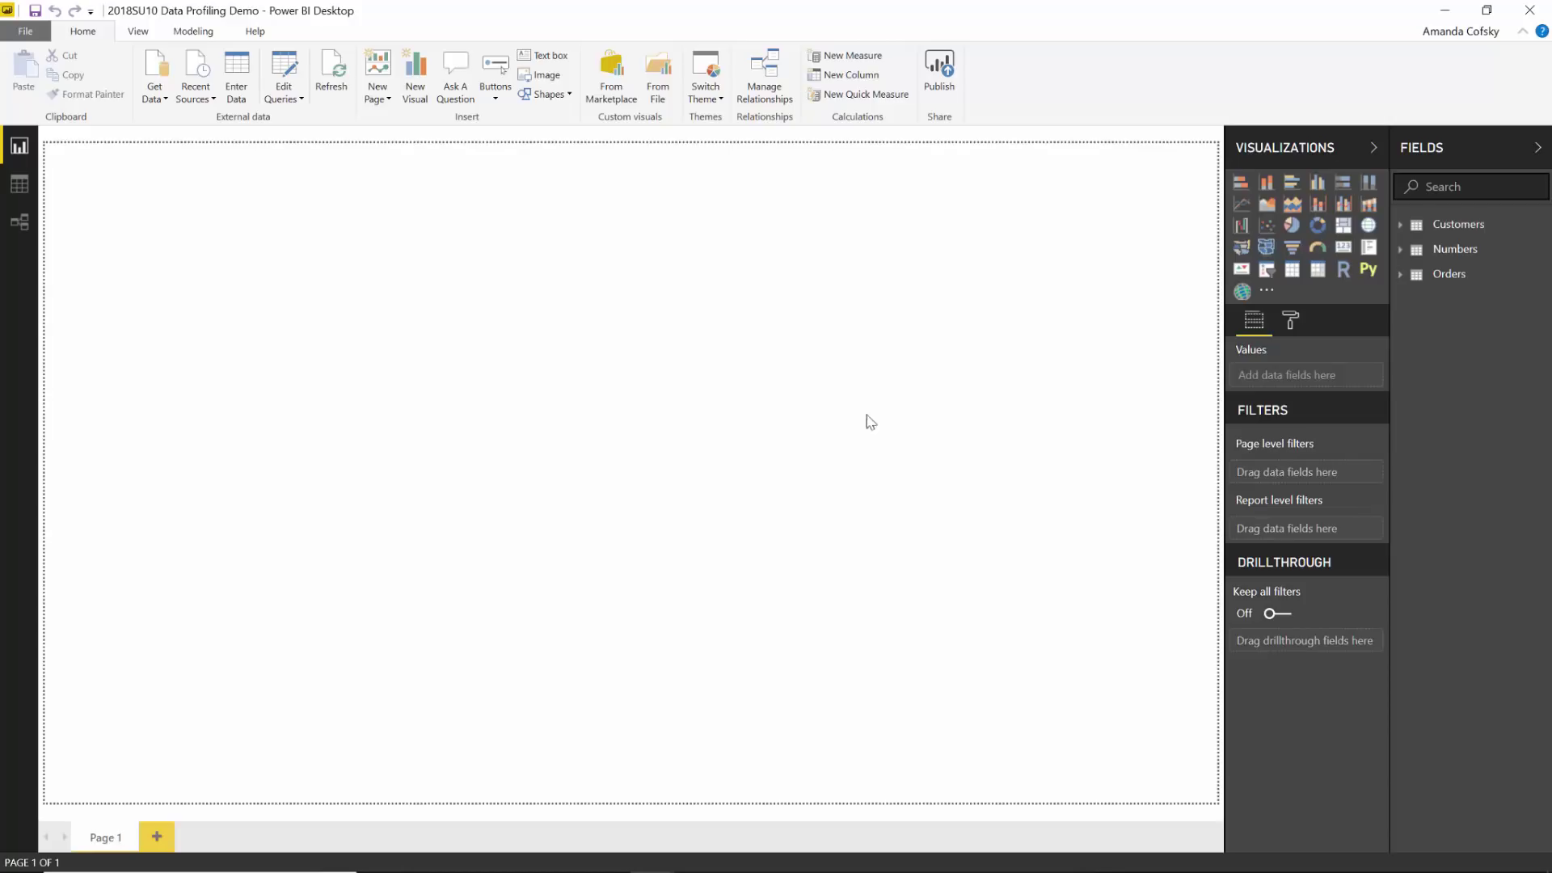
# Open the Power Query Editor to inspect the 42 errors (4%) in Numbers' Column1.
pyautogui.click(282, 76)
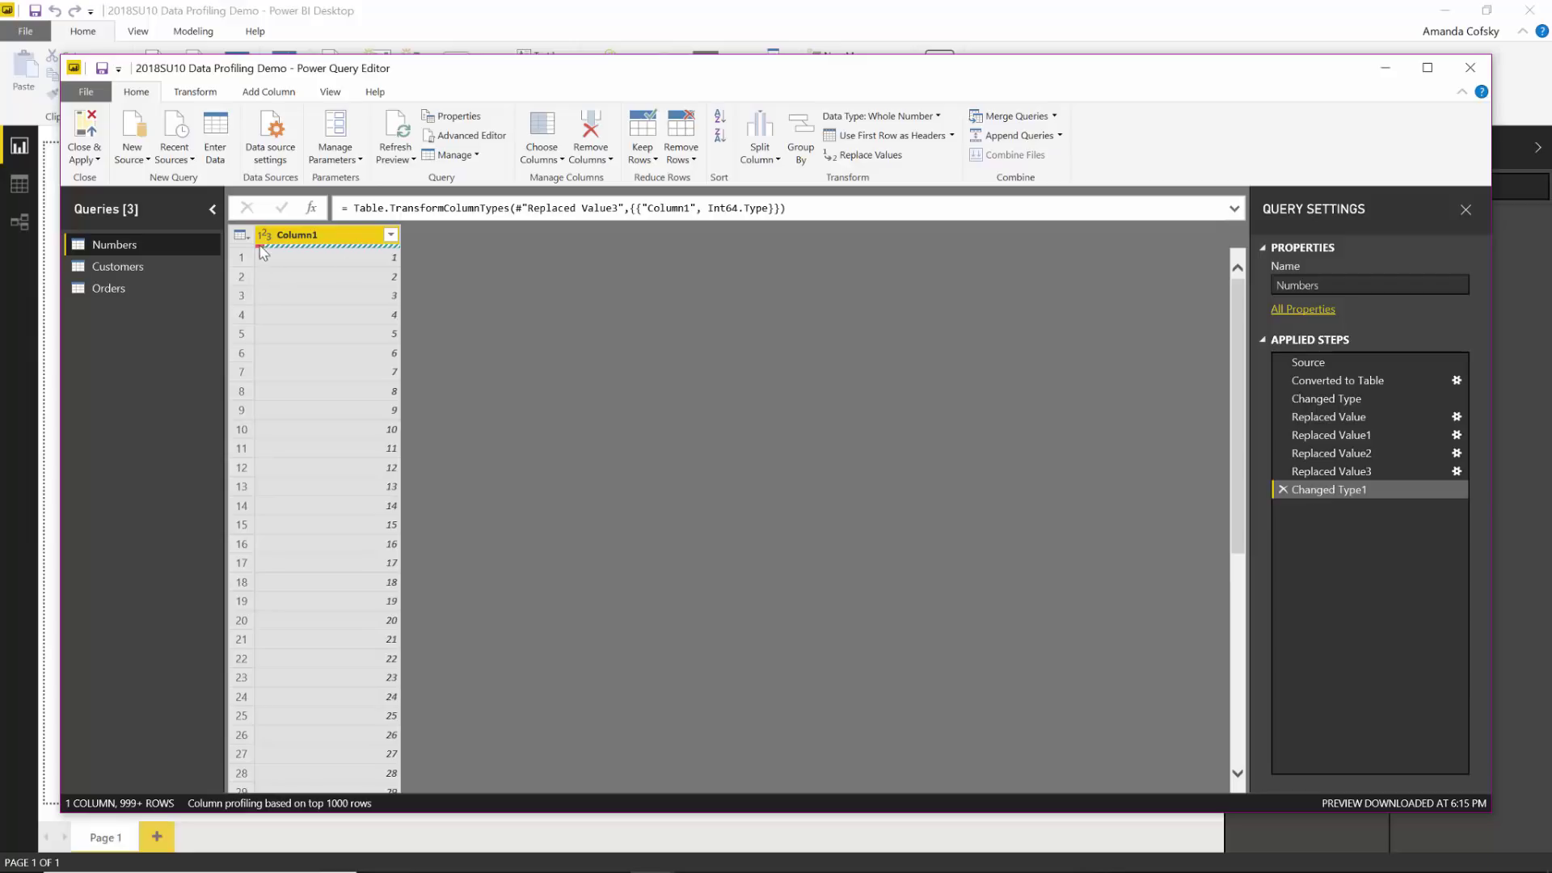
pyautogui.moveTo(327, 248)
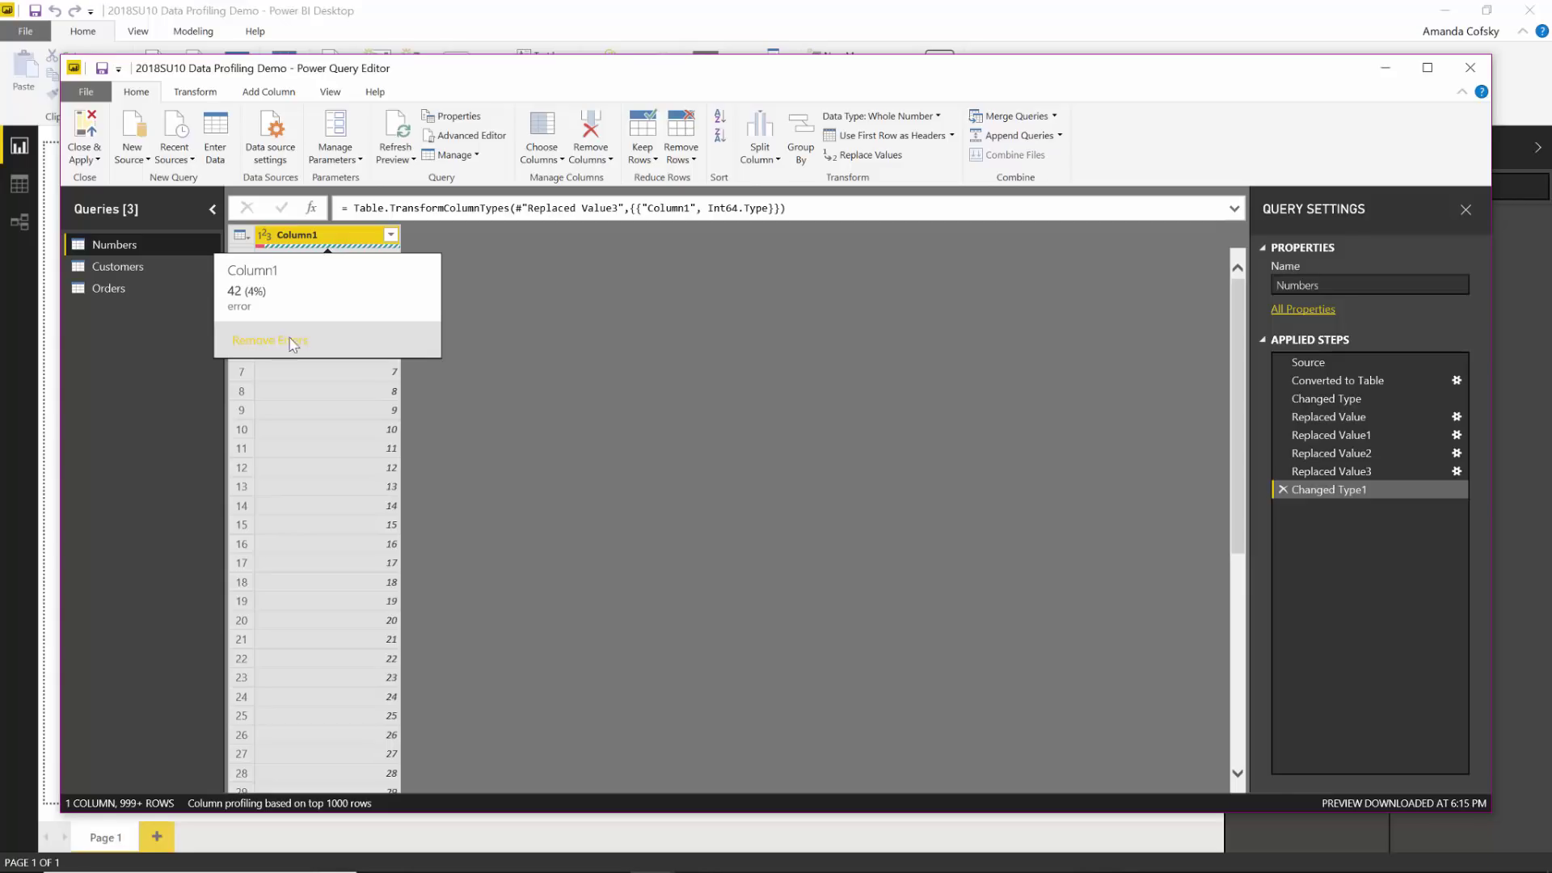
# Turn on Column quality in the View options to show Column1's valid, error and empty percentages.
pyautogui.click(331, 93)
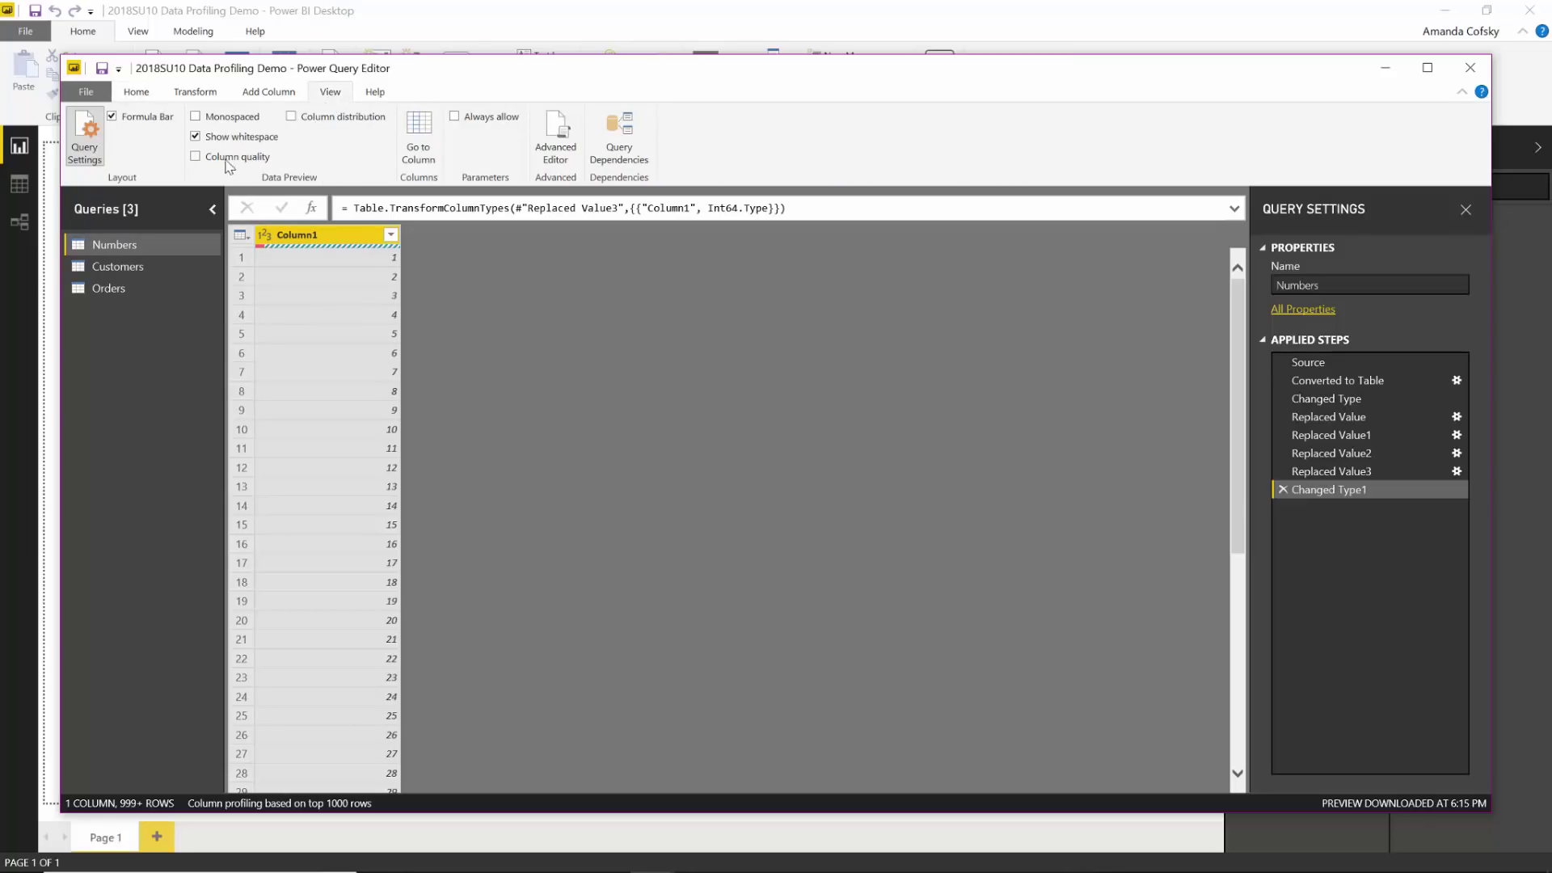
pyautogui.click(195, 158)
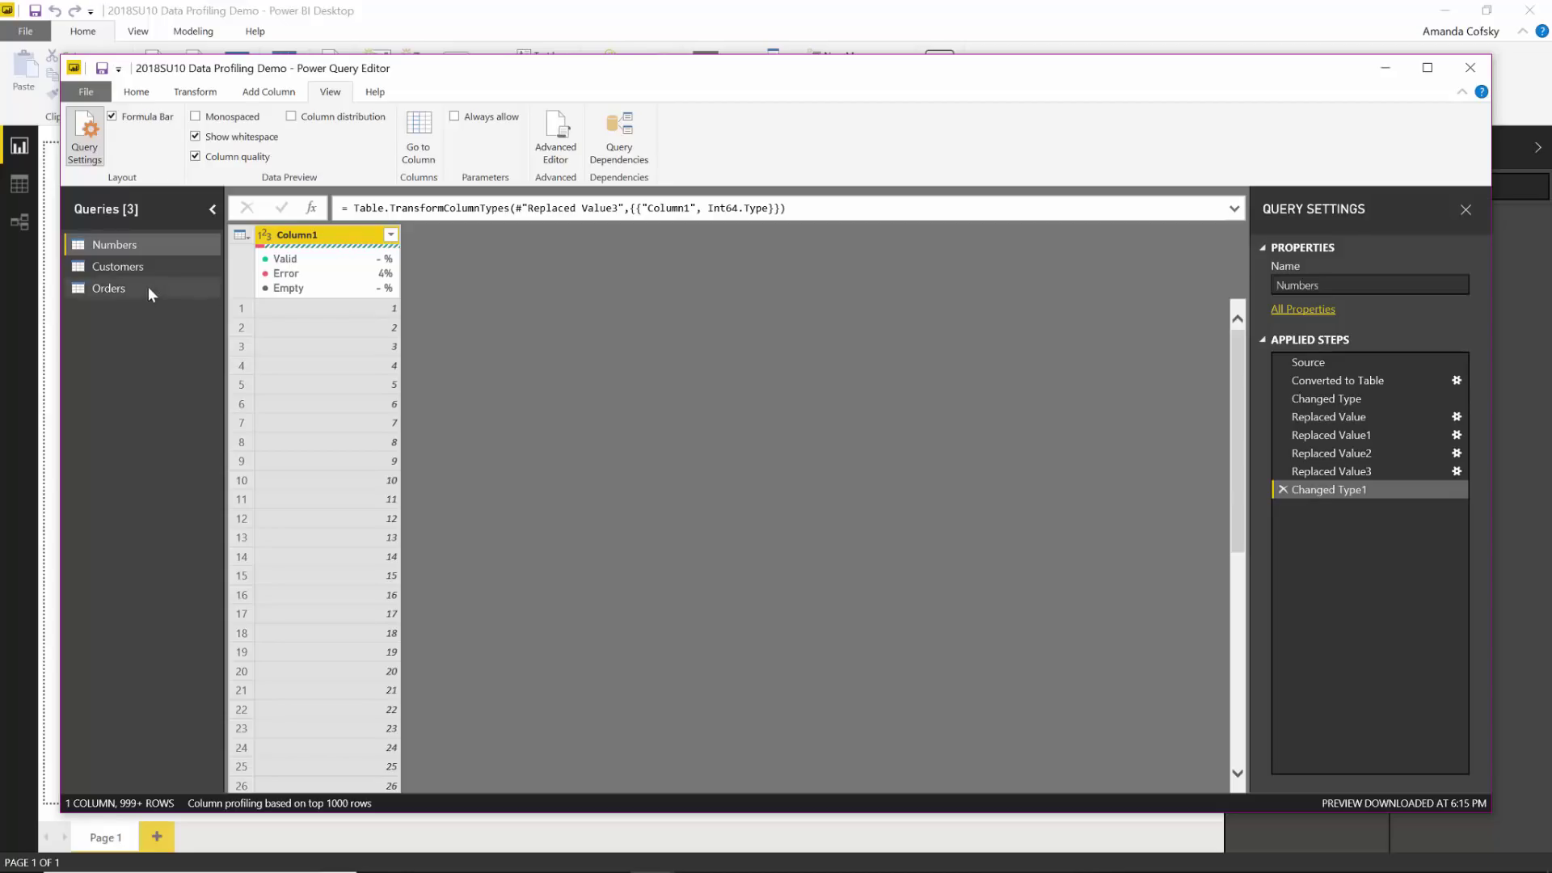
# Select the Customers query to see its 13 columns at 100% valid.
pyautogui.click(118, 267)
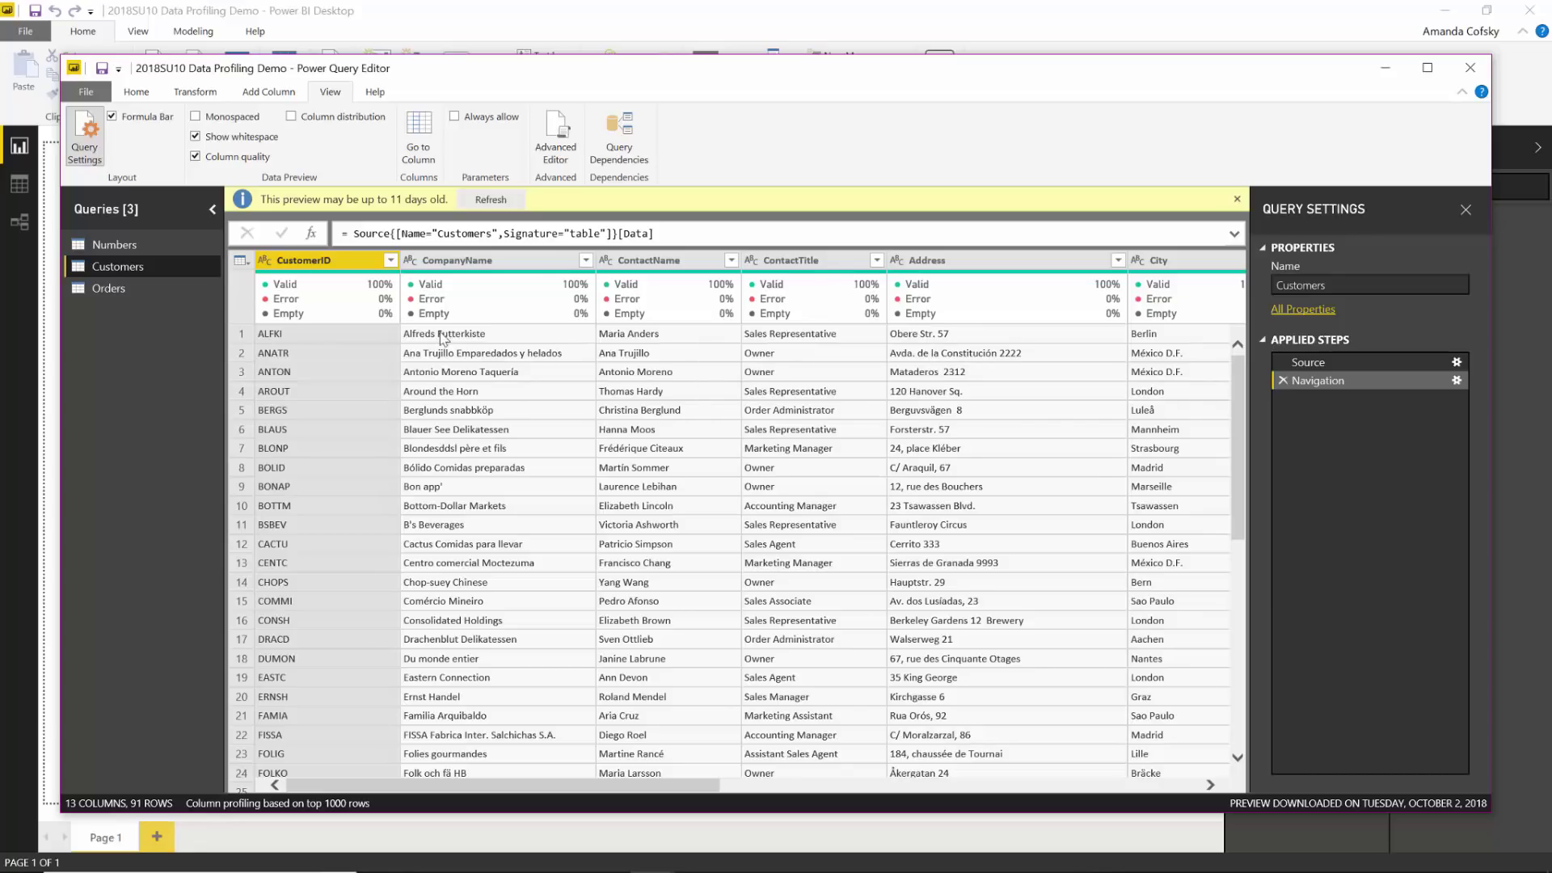
# Switch the Customers column profiling from Column quality to Column distribution.
pyautogui.click(195, 158)
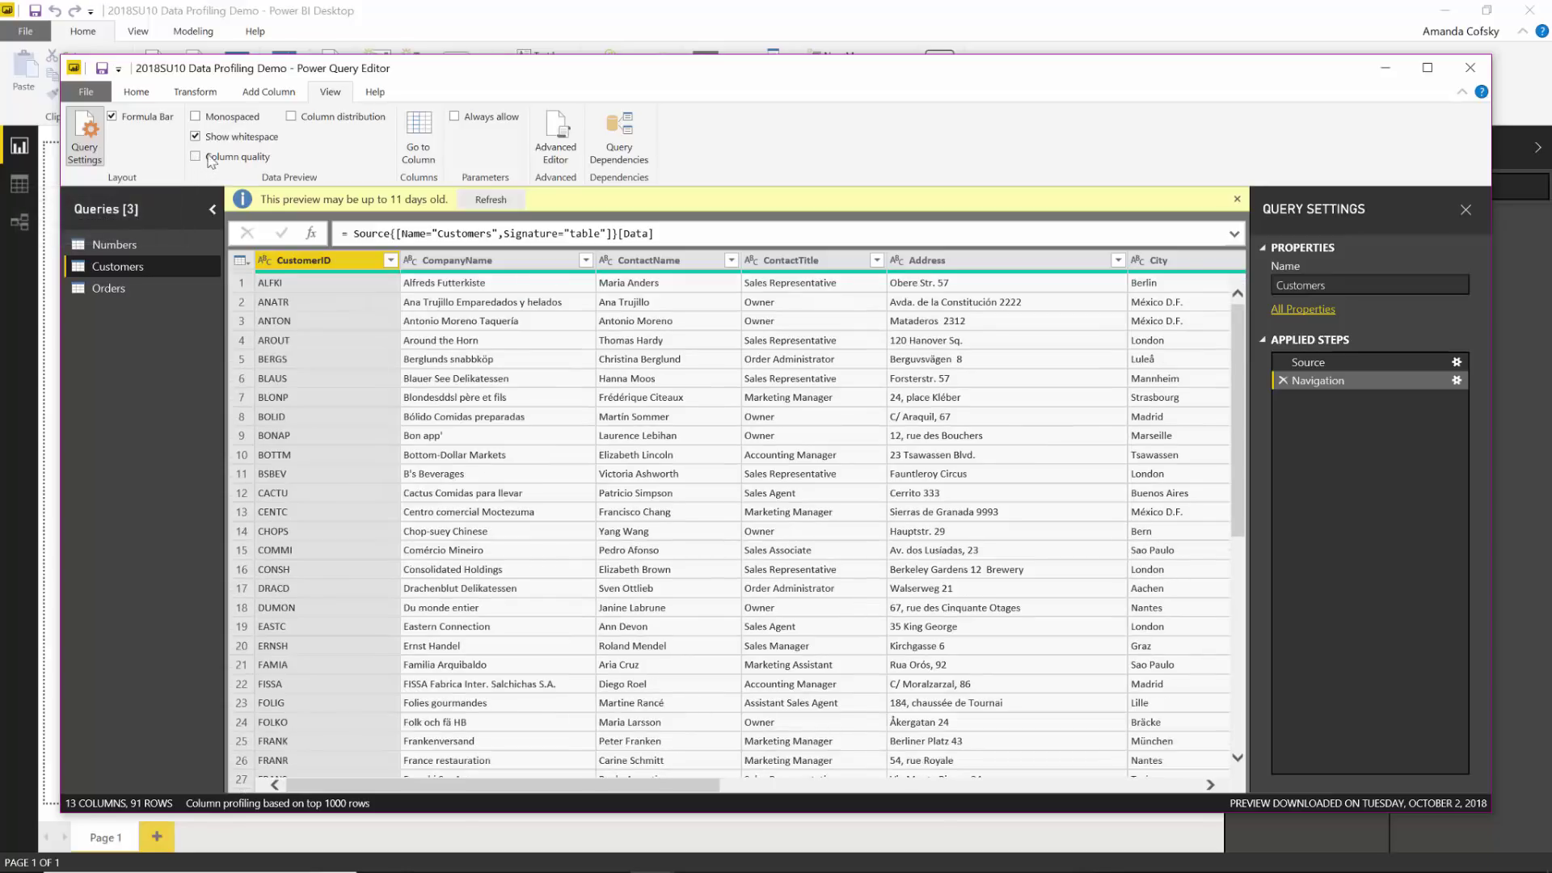
pyautogui.click(293, 117)
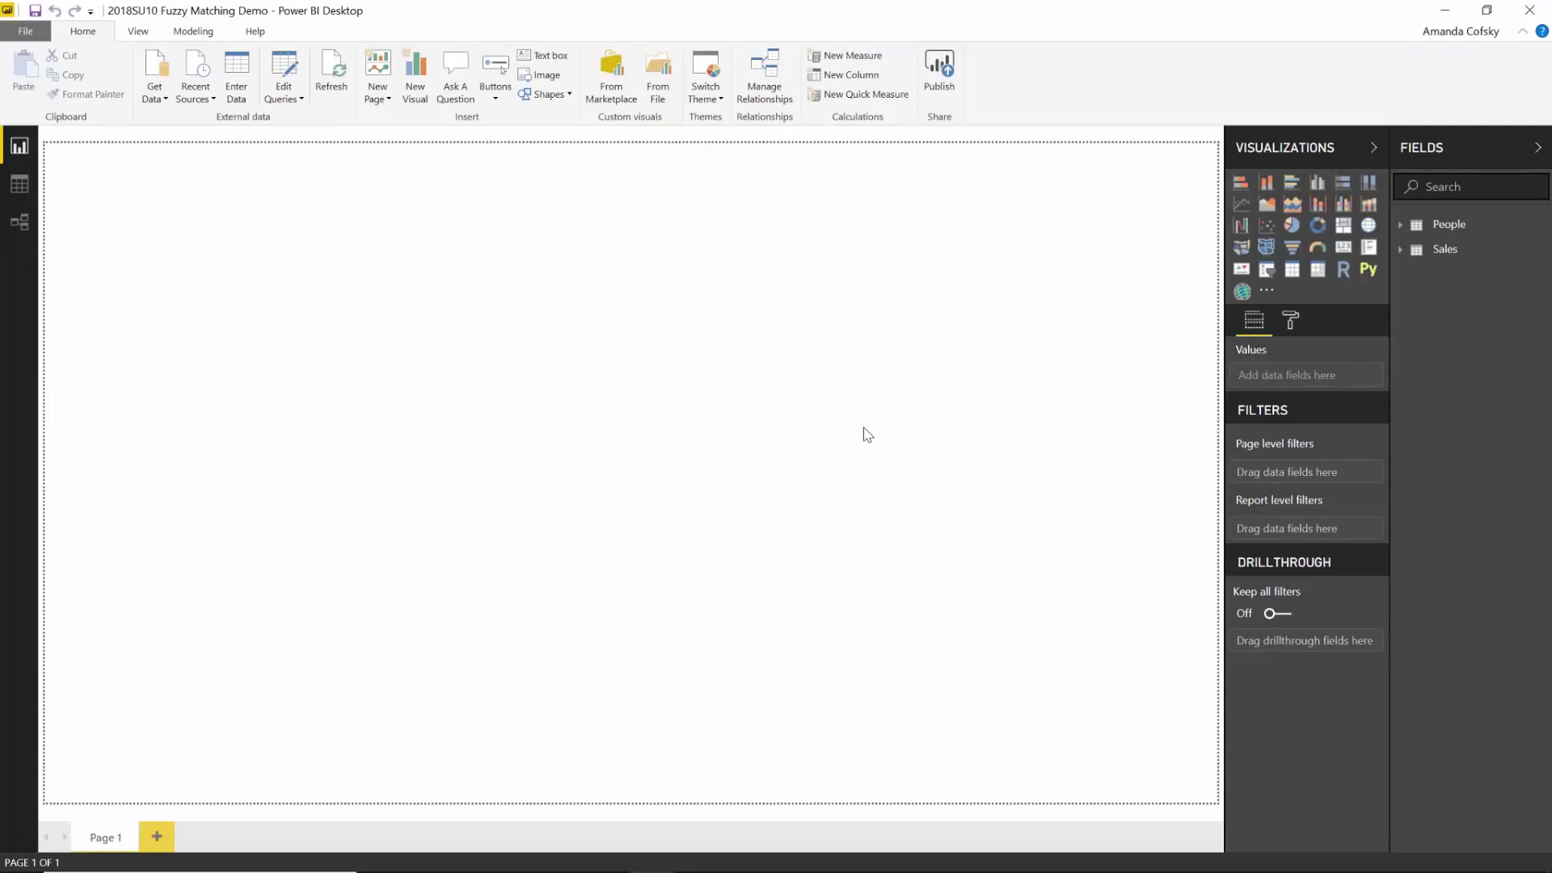
# Reopen the query editor, preview the Sales query, then return to People.
pyautogui.click(285, 76)
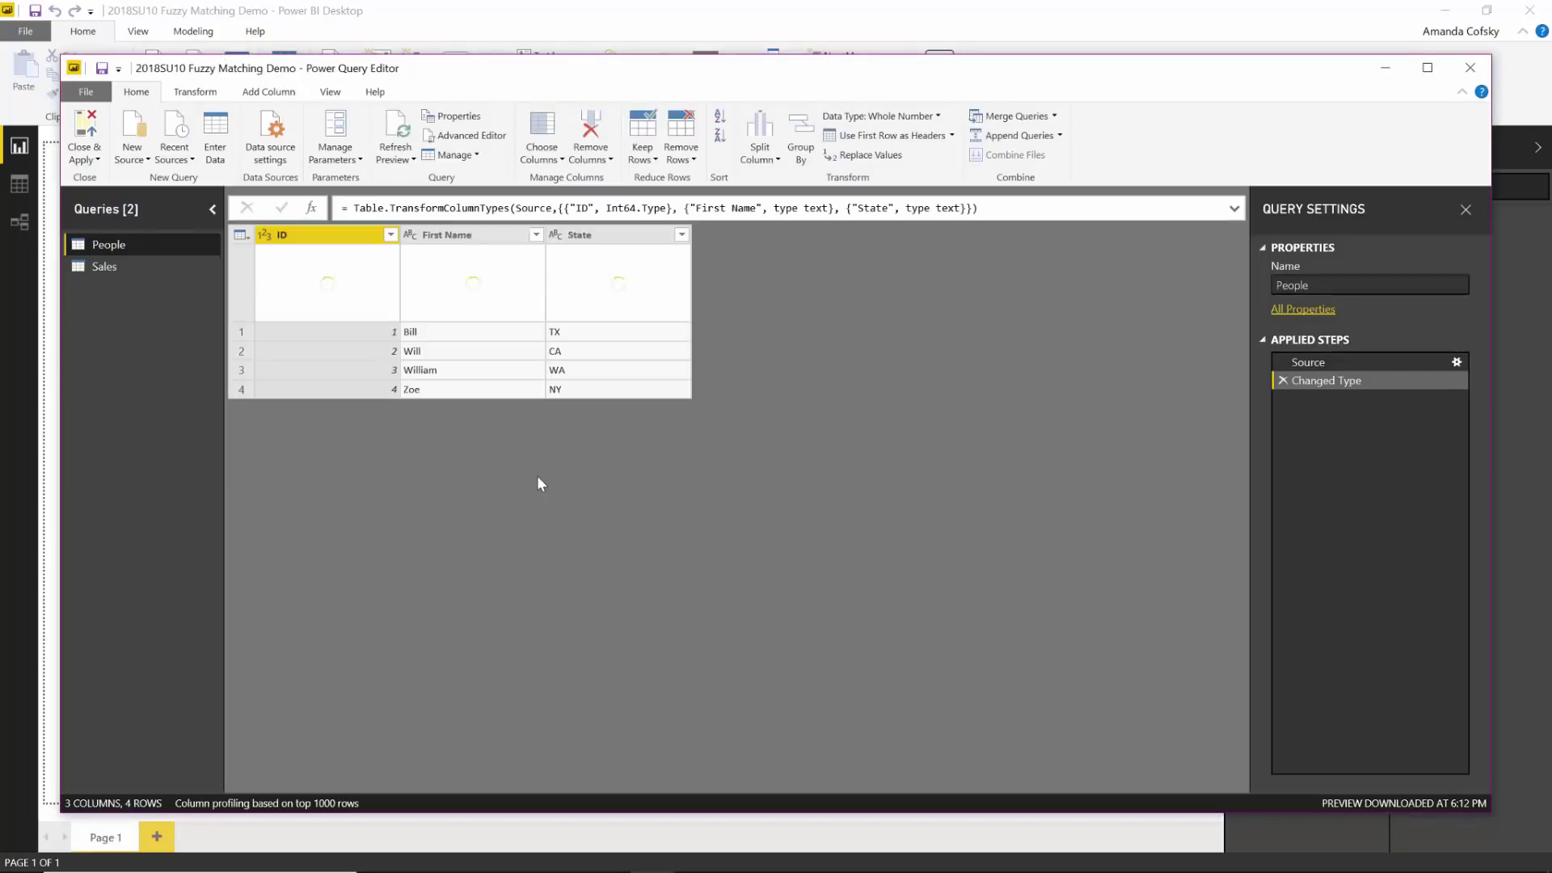
pyautogui.click(113, 266)
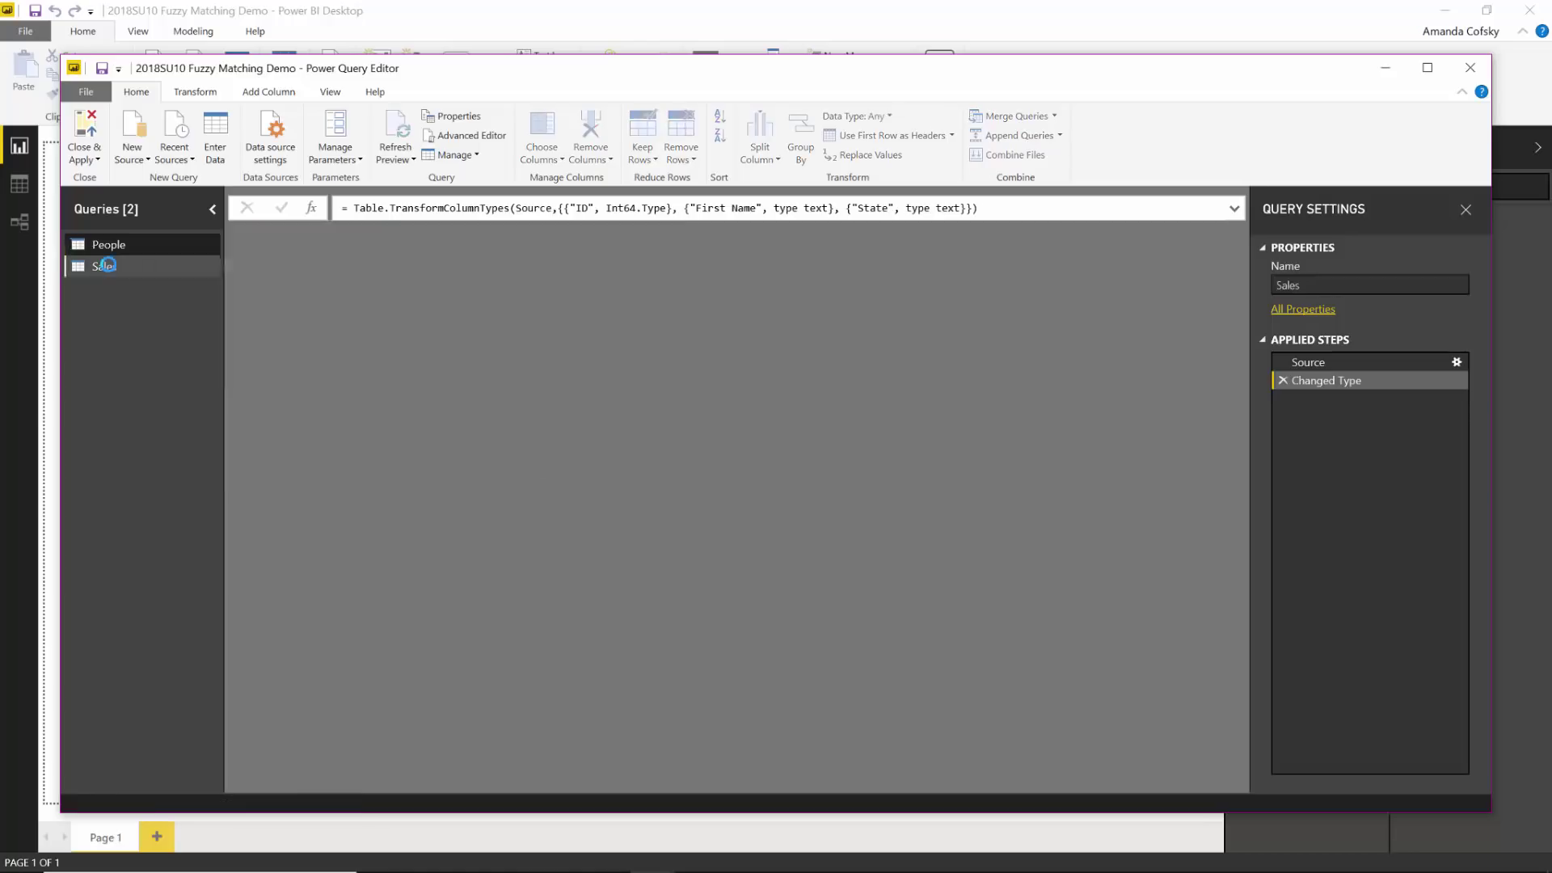
pyautogui.click(109, 243)
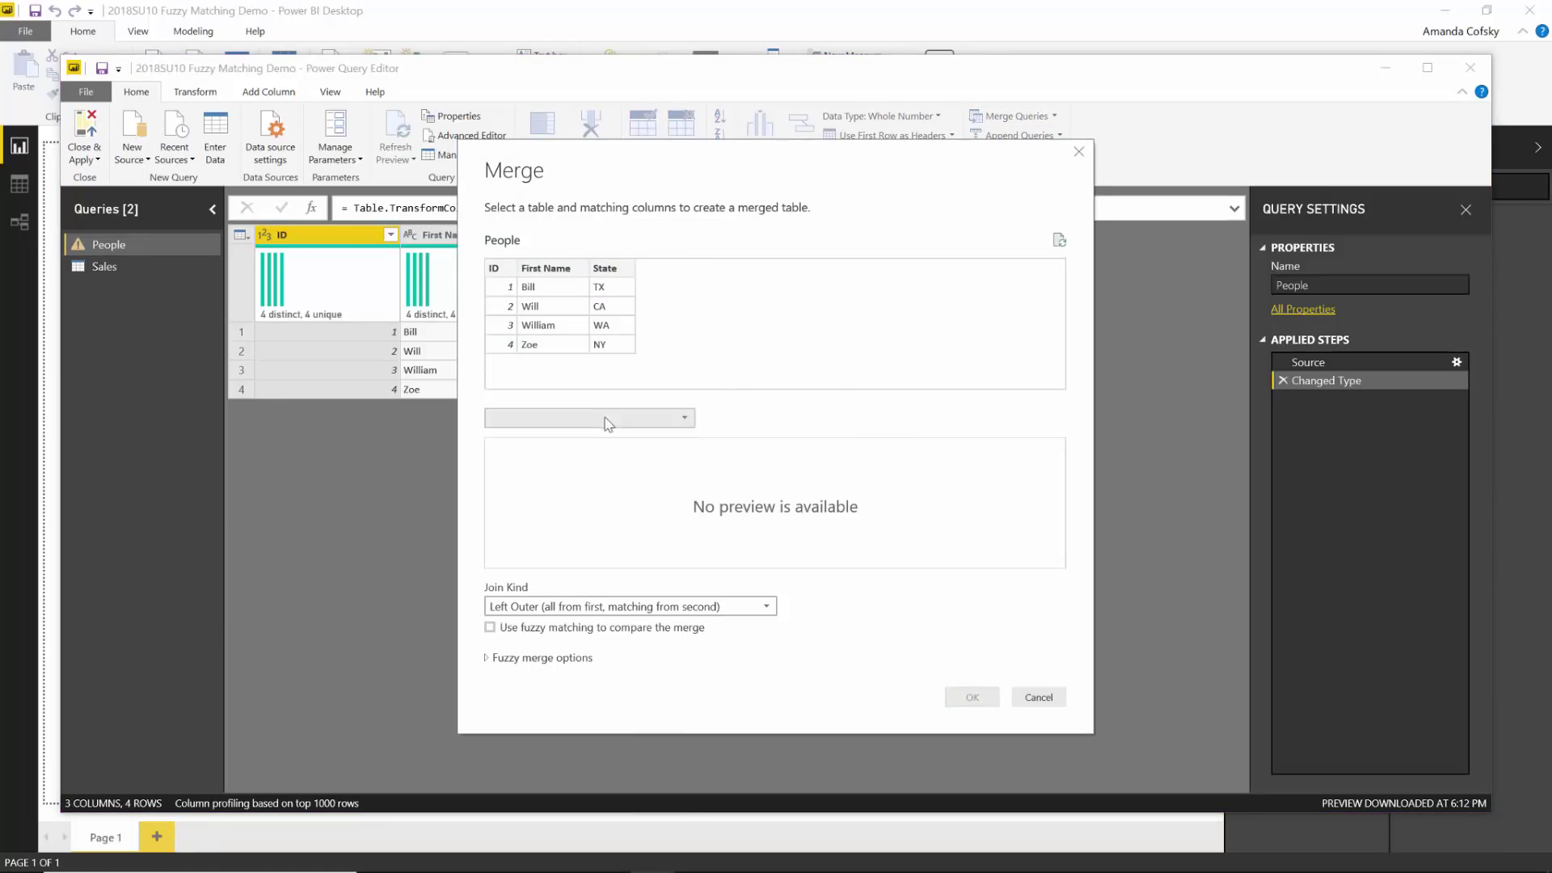
# Fuzzy-merge People's First Name with Sales' Sales Person column.
pyautogui.click(606, 417)
pyautogui.click(570, 456)
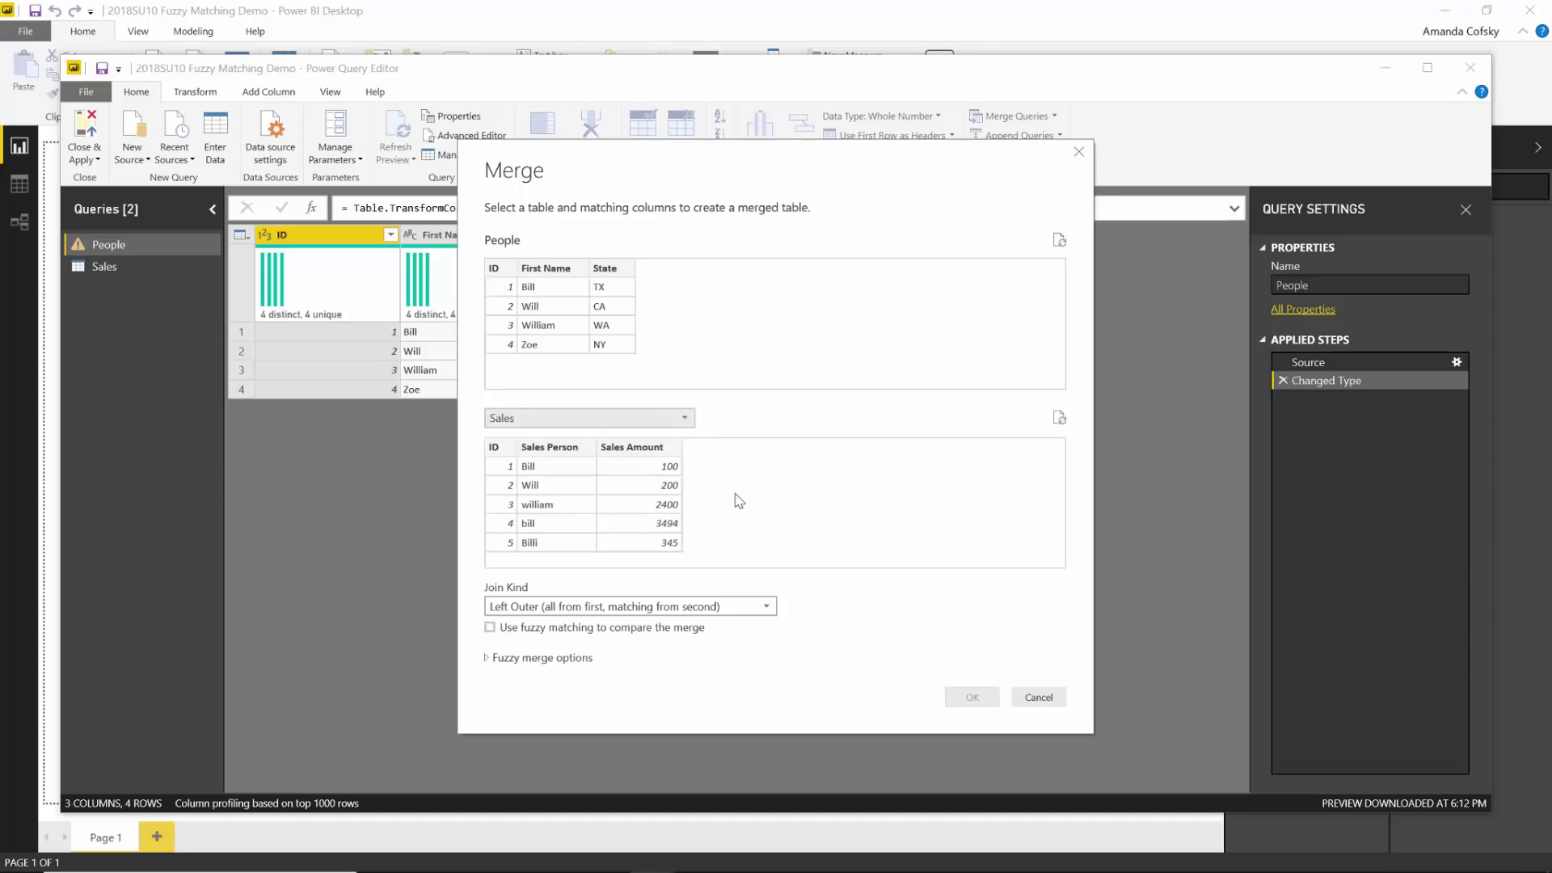
pyautogui.click(640, 632)
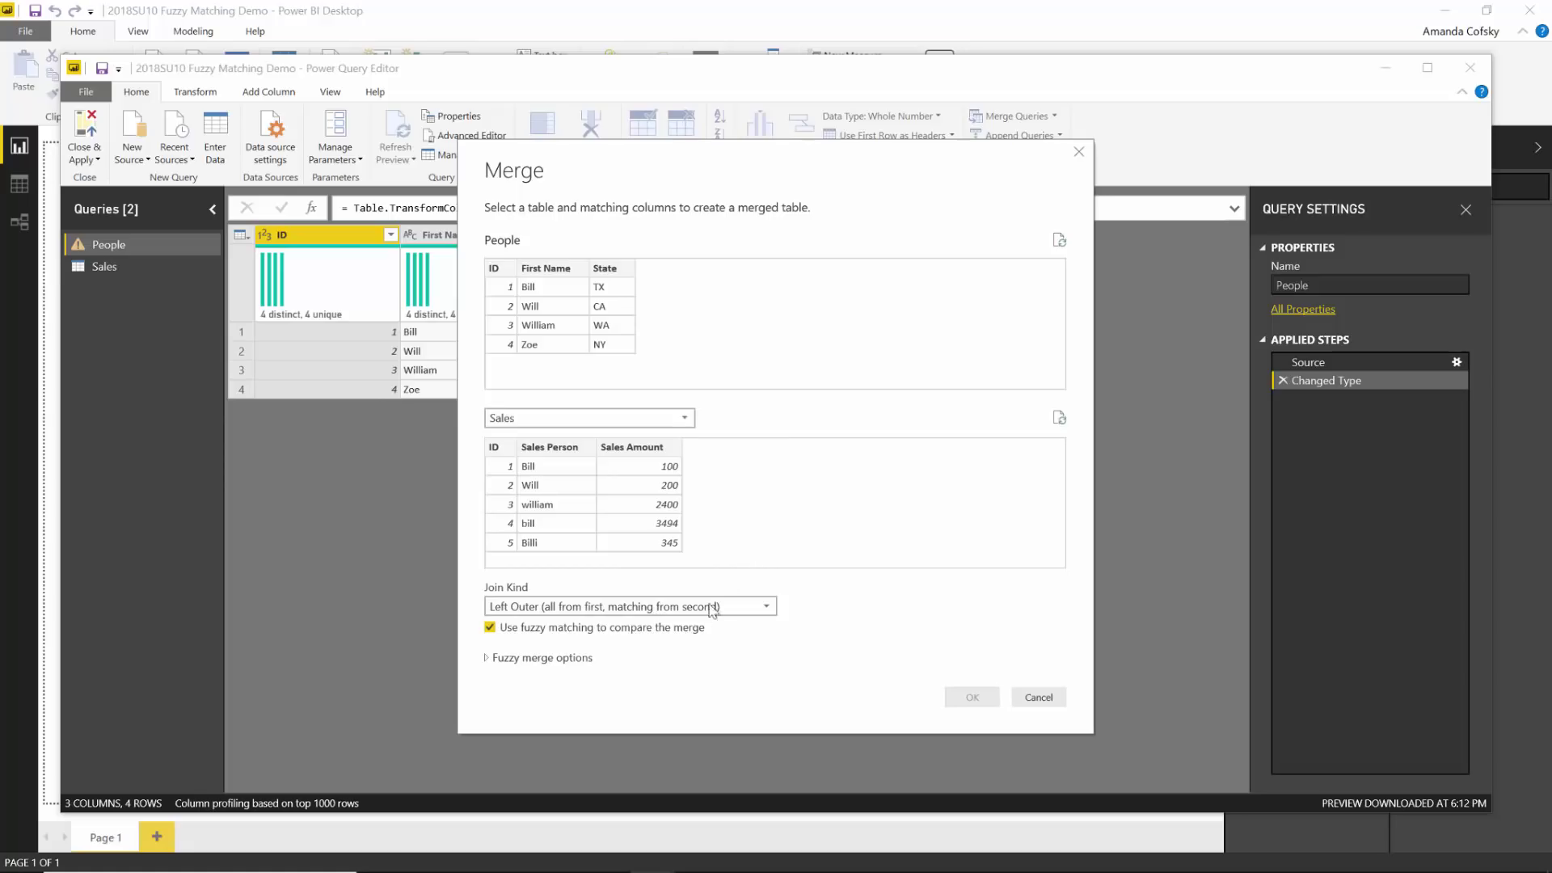
pyautogui.click(558, 451)
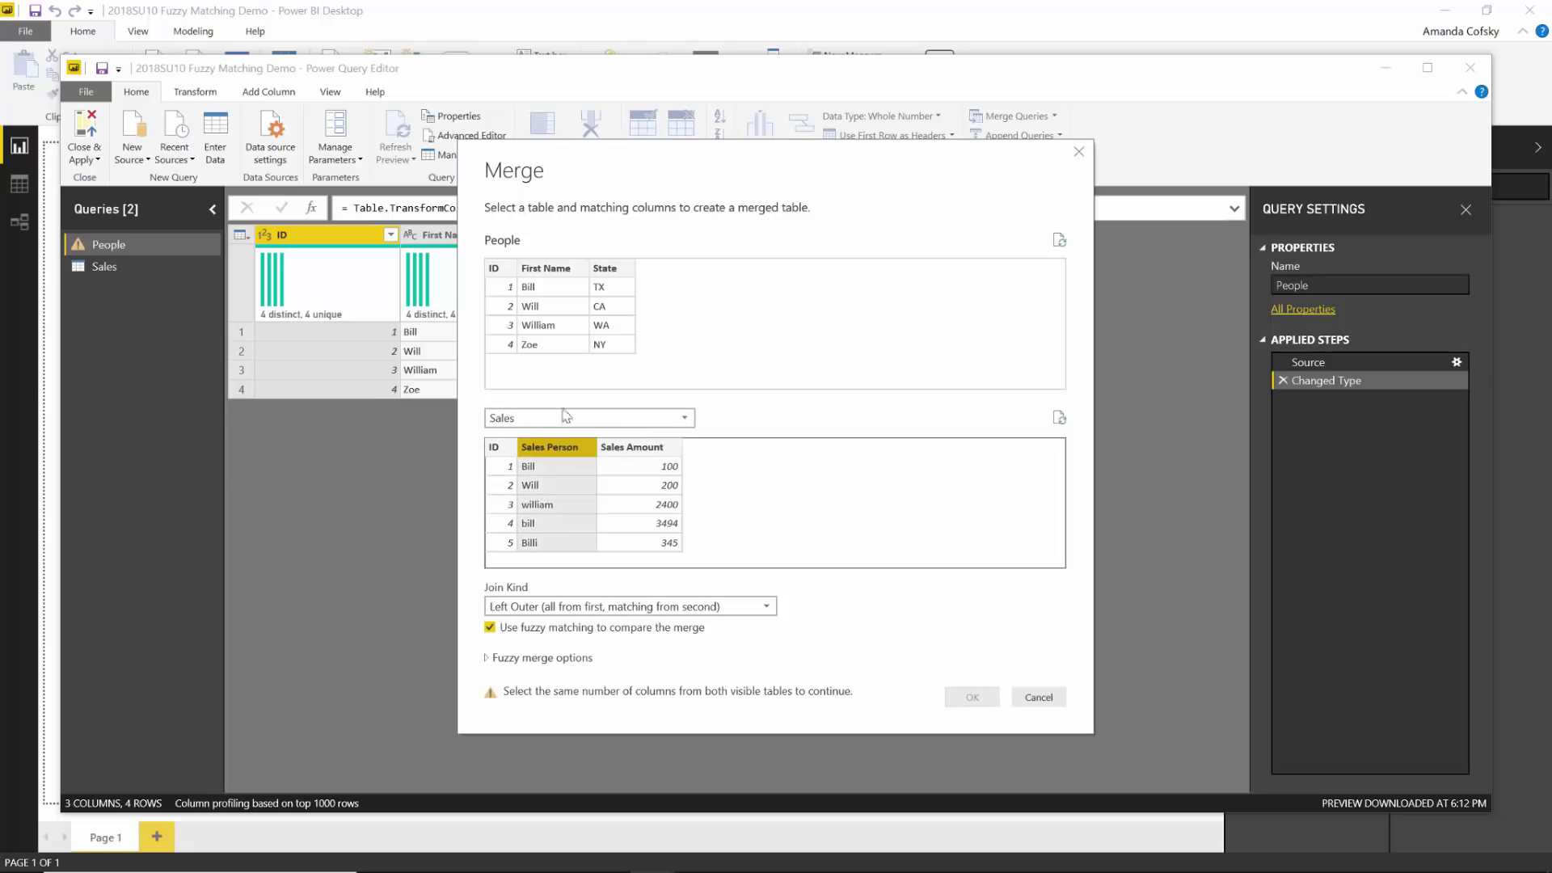
pyautogui.click(546, 269)
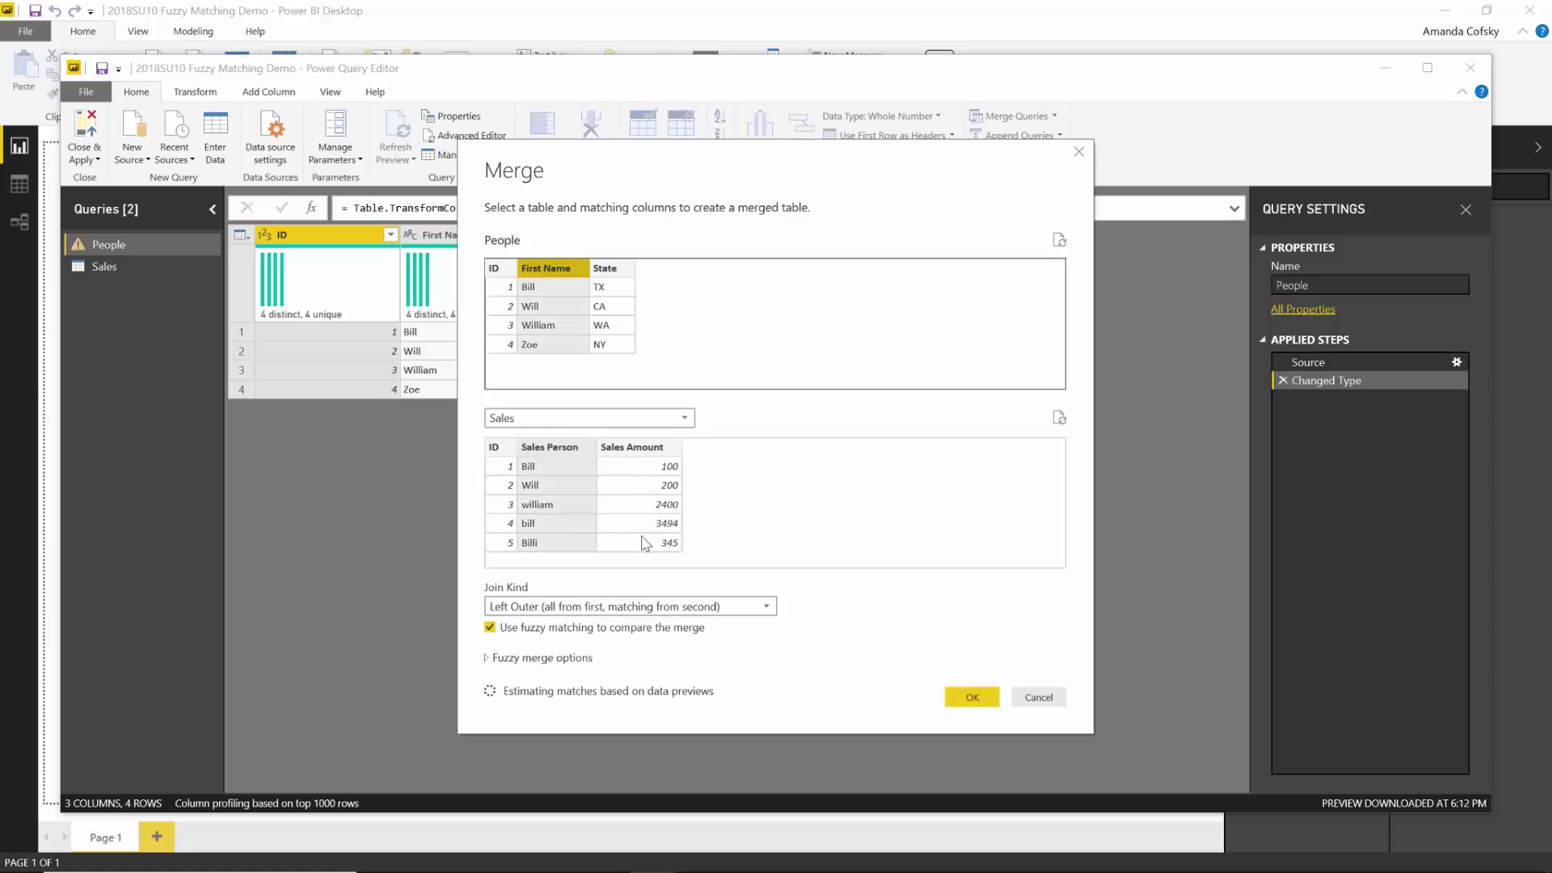
pyautogui.moveTo(745, 167); pyautogui.dragTo(728, 126)
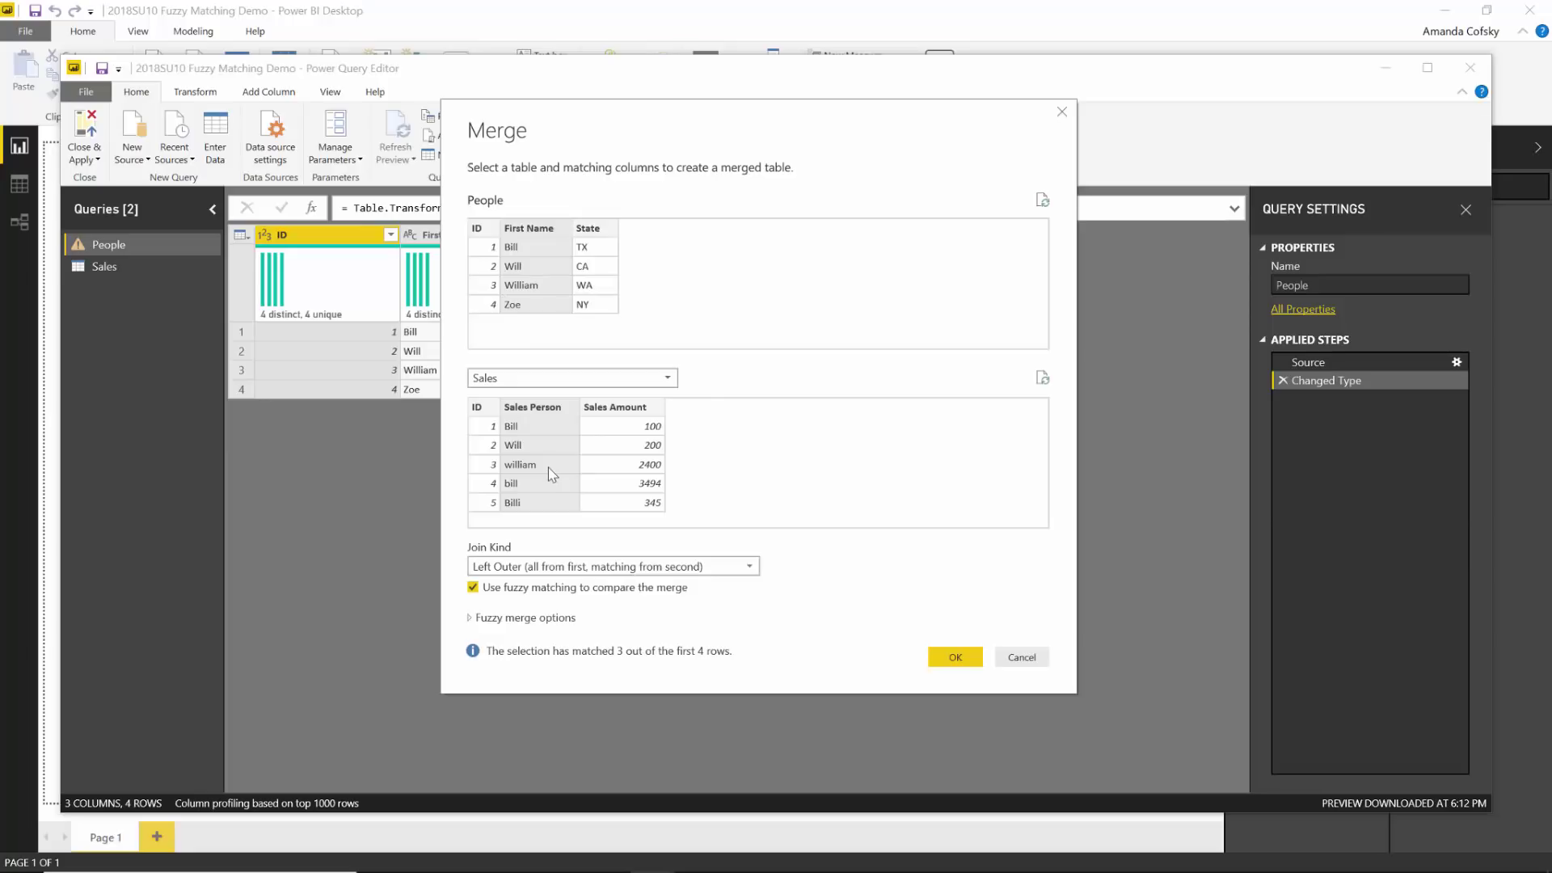
# Review the similarity threshold, maximum matches and transformation table options, then confirm the fuzzy merge.
pyautogui.click(519, 620)
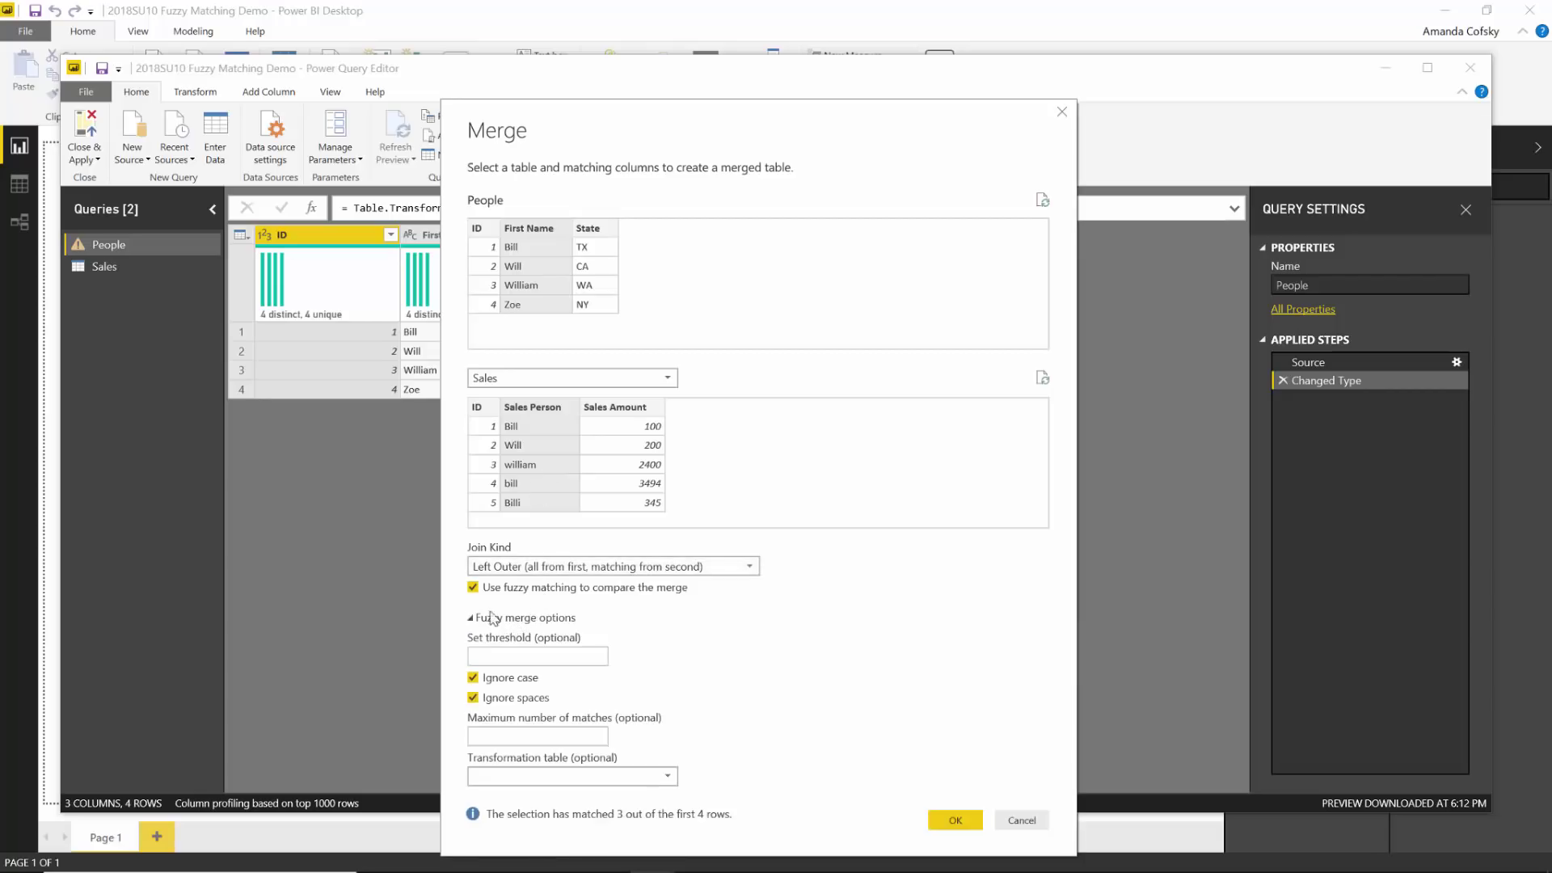
pyautogui.moveTo(709, 121); pyautogui.dragTo(707, 88)
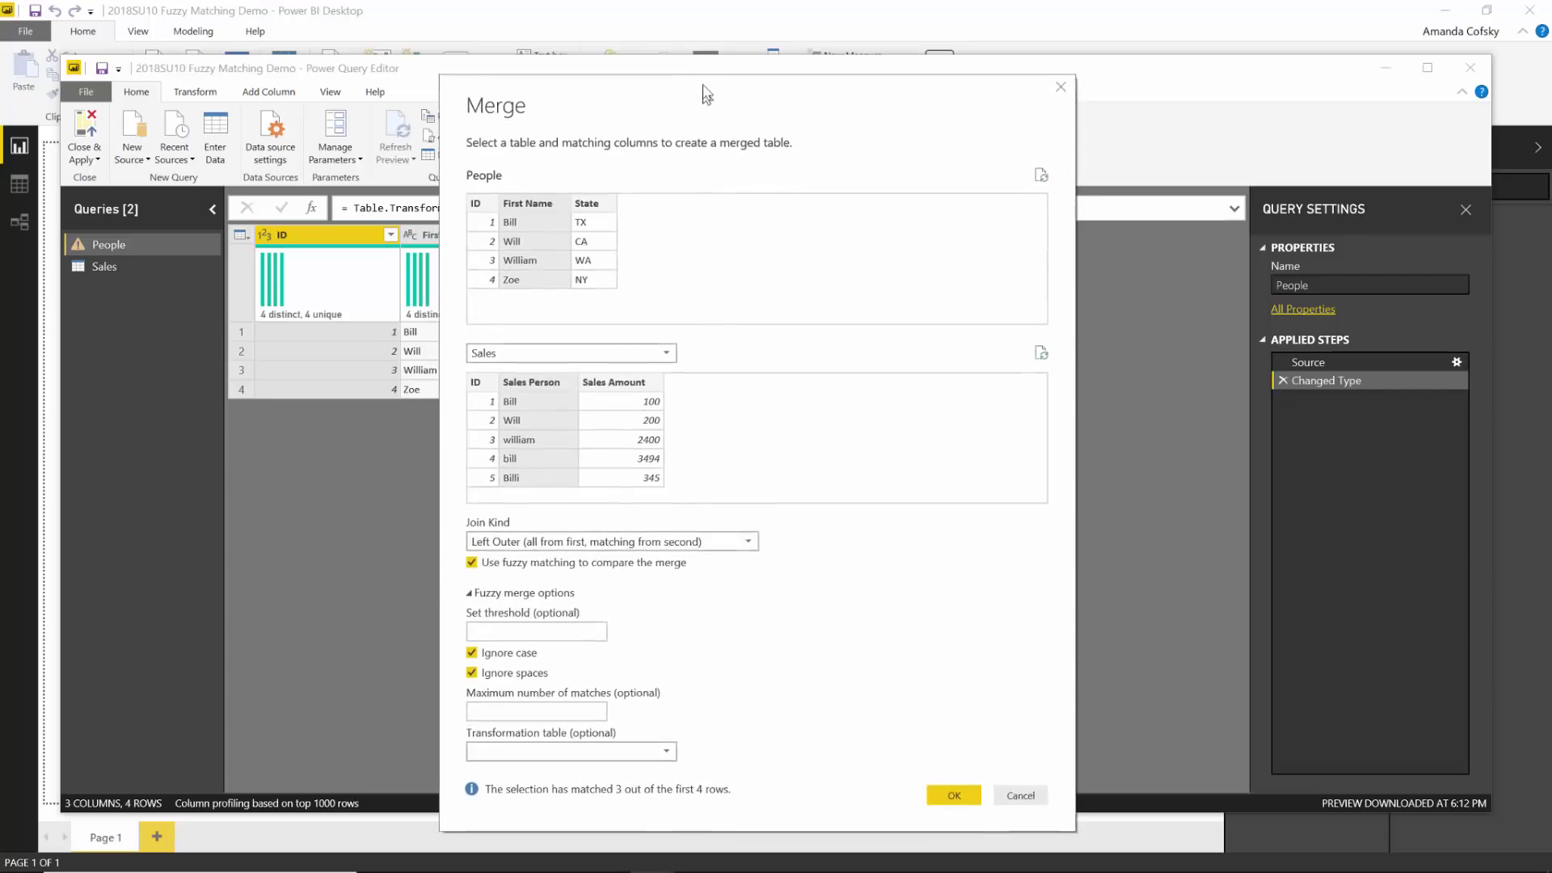
pyautogui.click(533, 622)
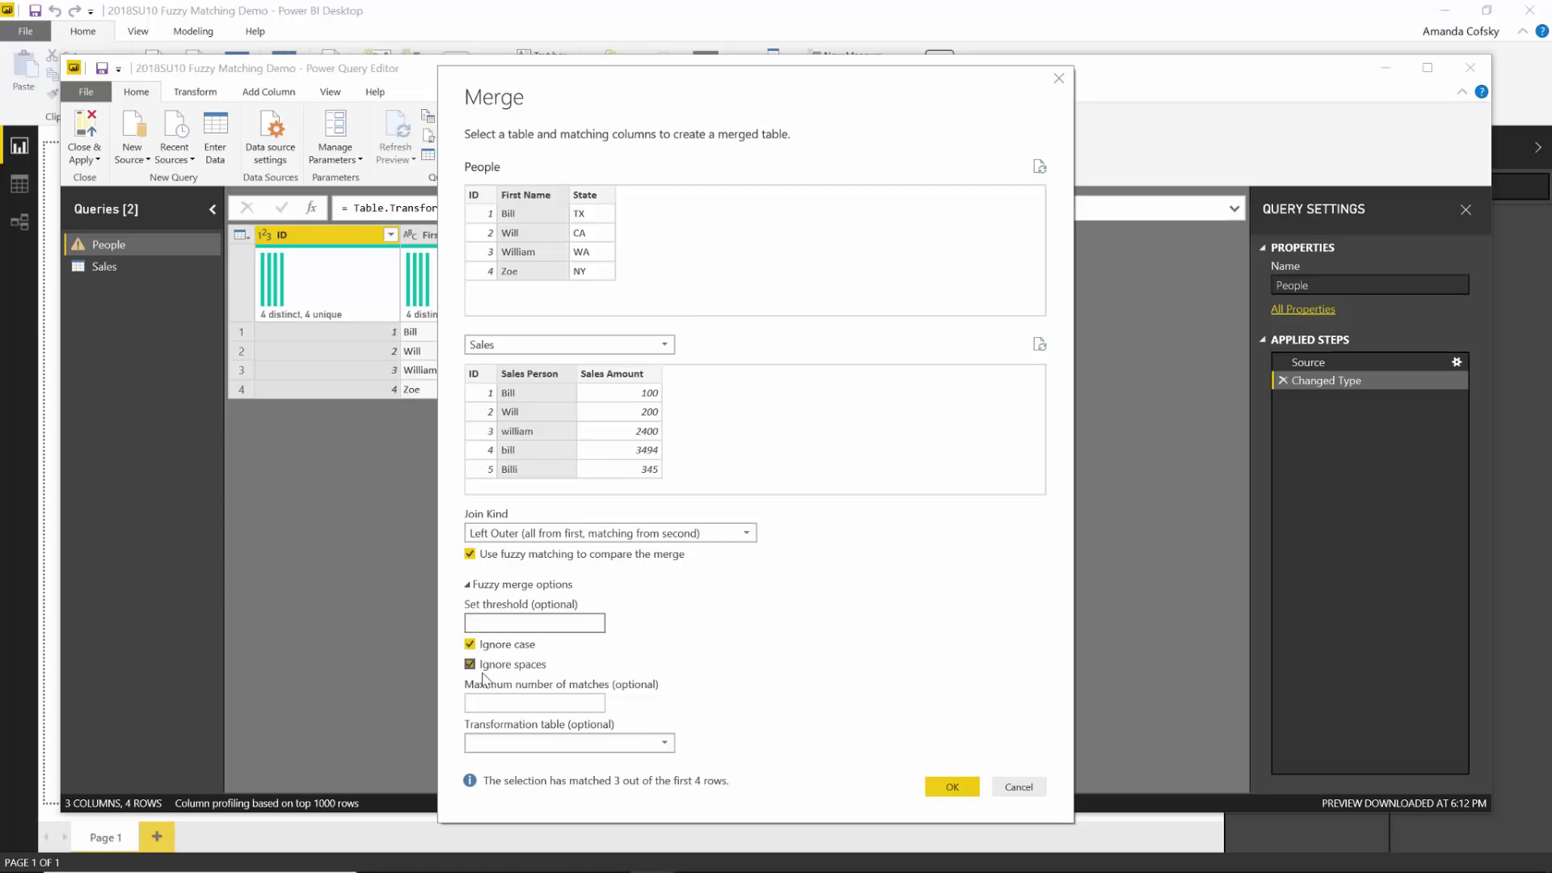
pyautogui.click(509, 701)
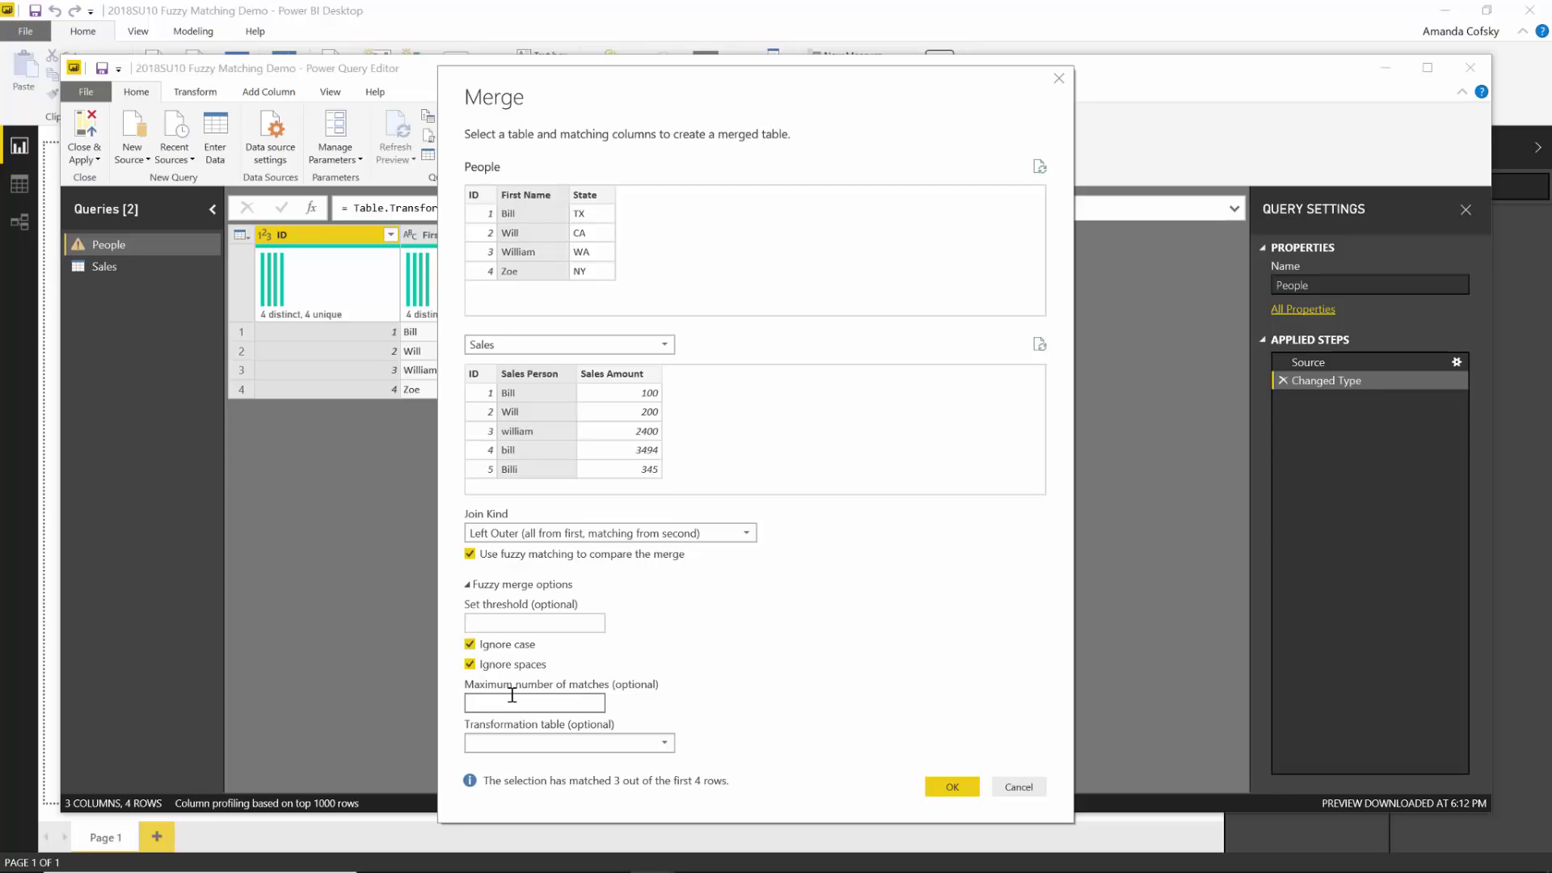
pyautogui.click(536, 745)
pyautogui.click(628, 735)
pyautogui.click(517, 585)
pyautogui.click(950, 623)
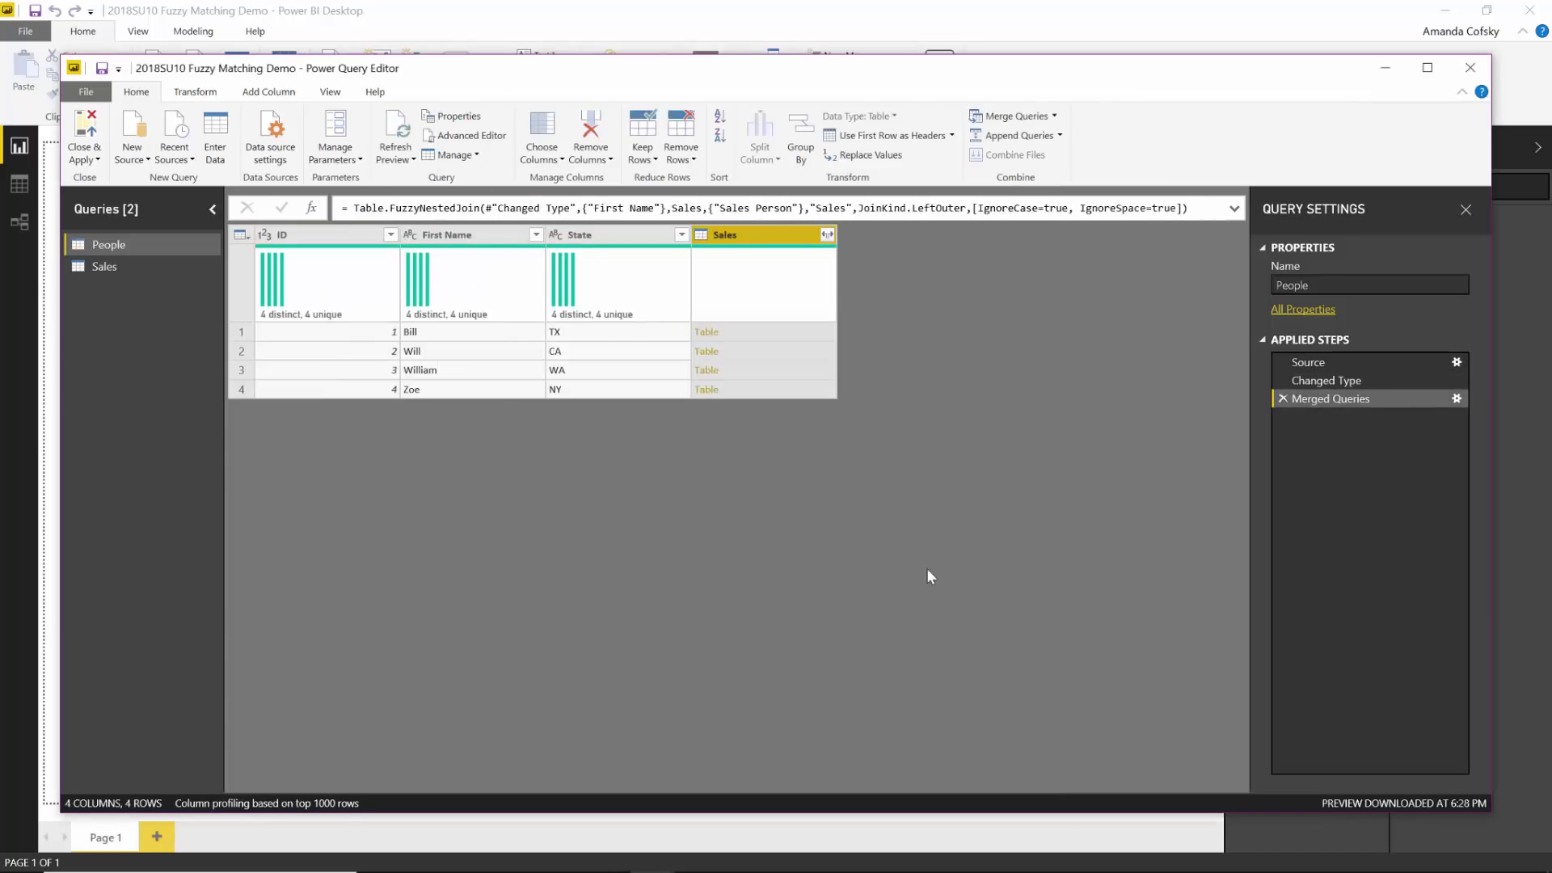
# Expand all Sales columns with the prefix, then preview the value 'bill' in Sales.Sales Person.
pyautogui.click(826, 234)
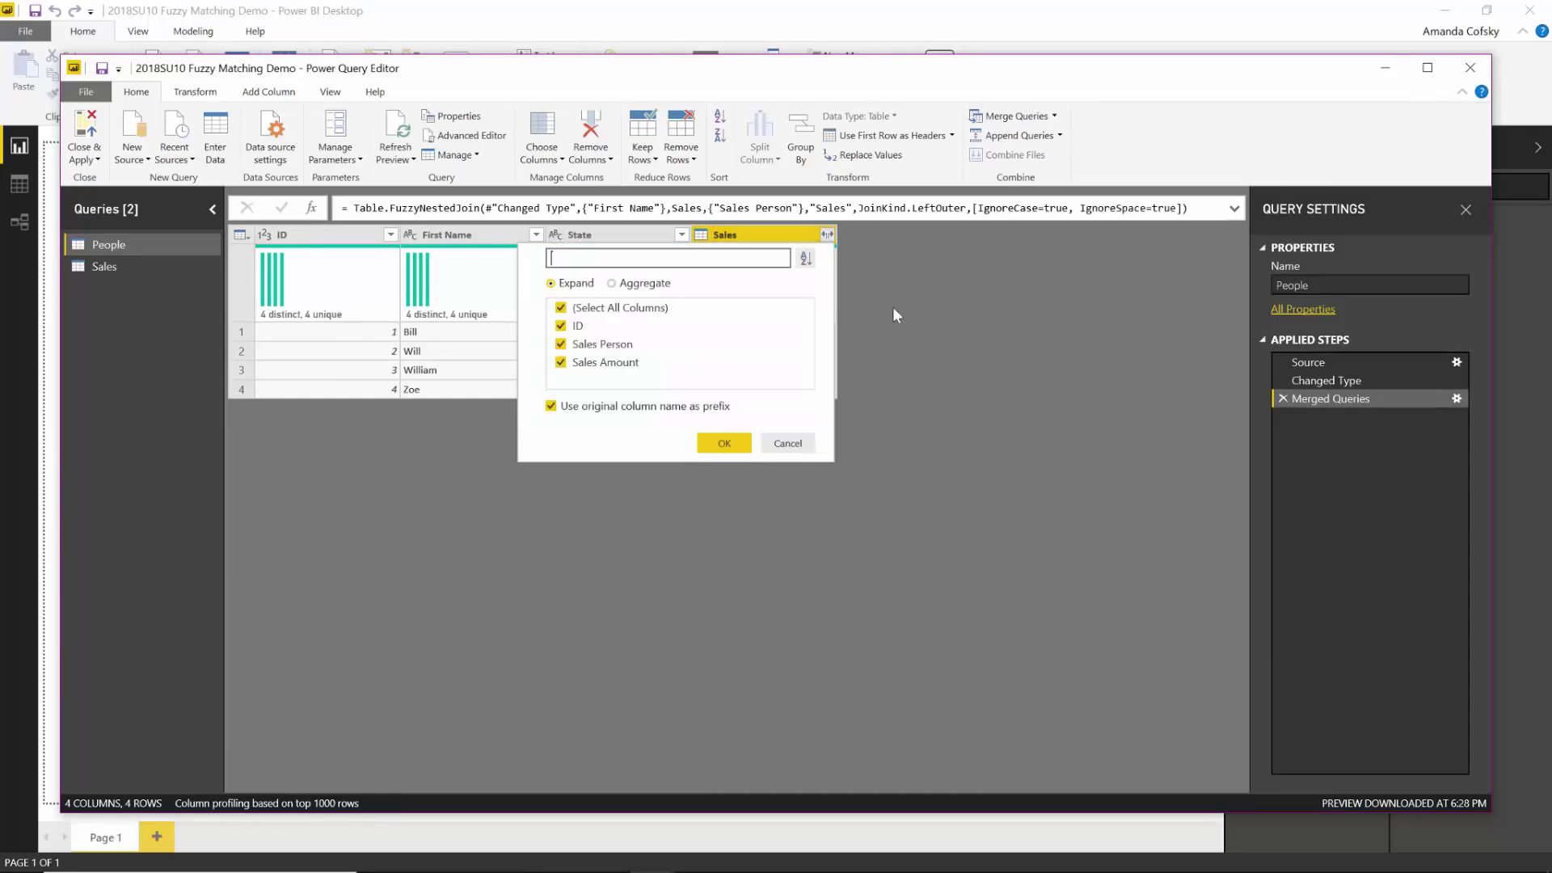
pyautogui.click(724, 442)
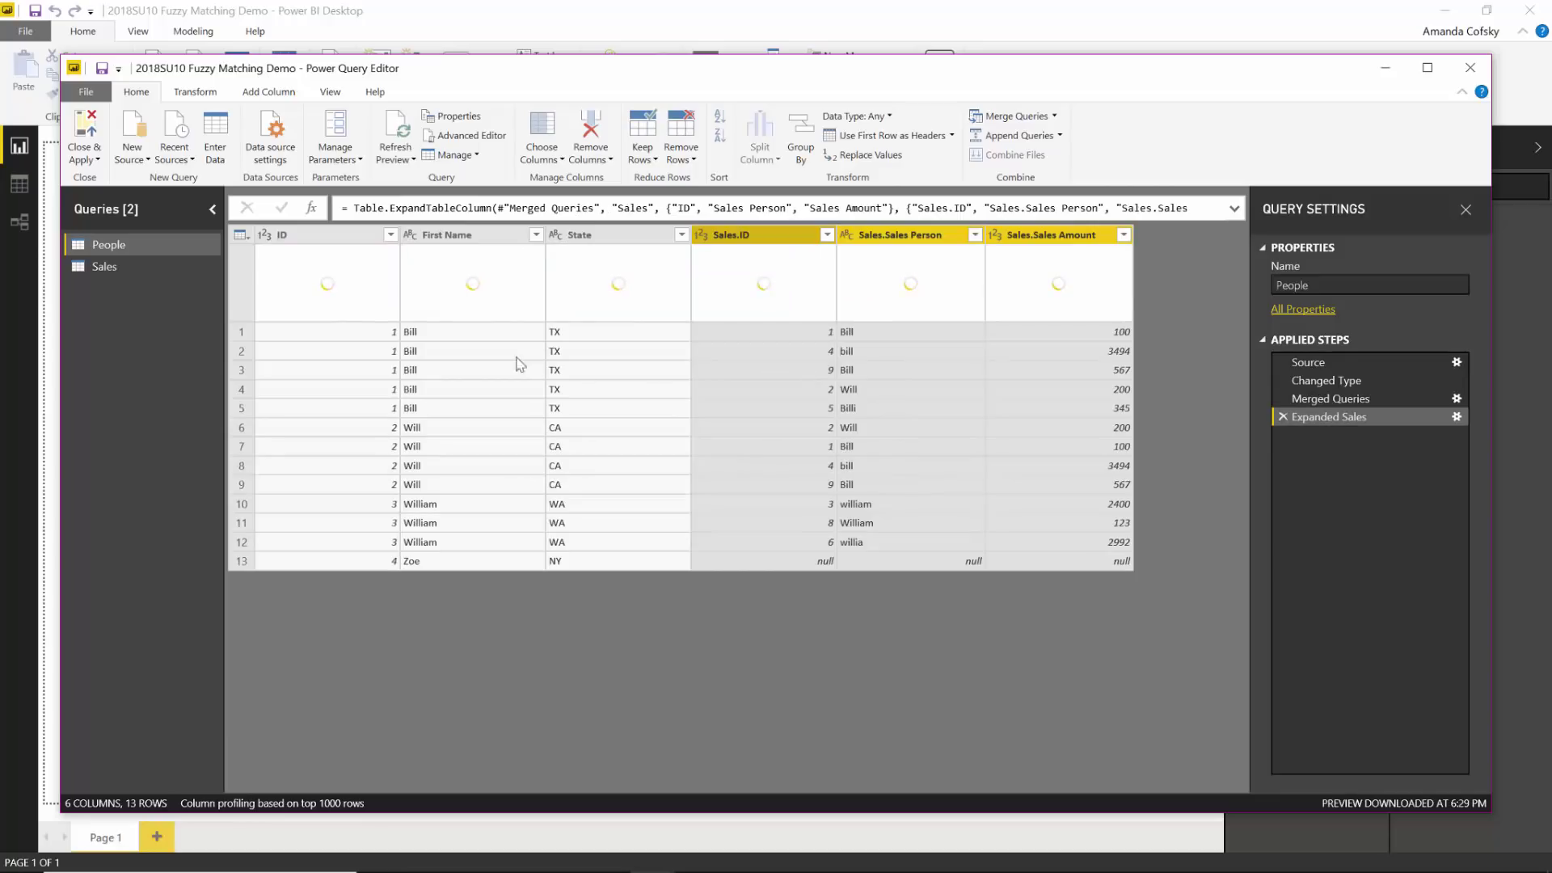
pyautogui.click(876, 350)
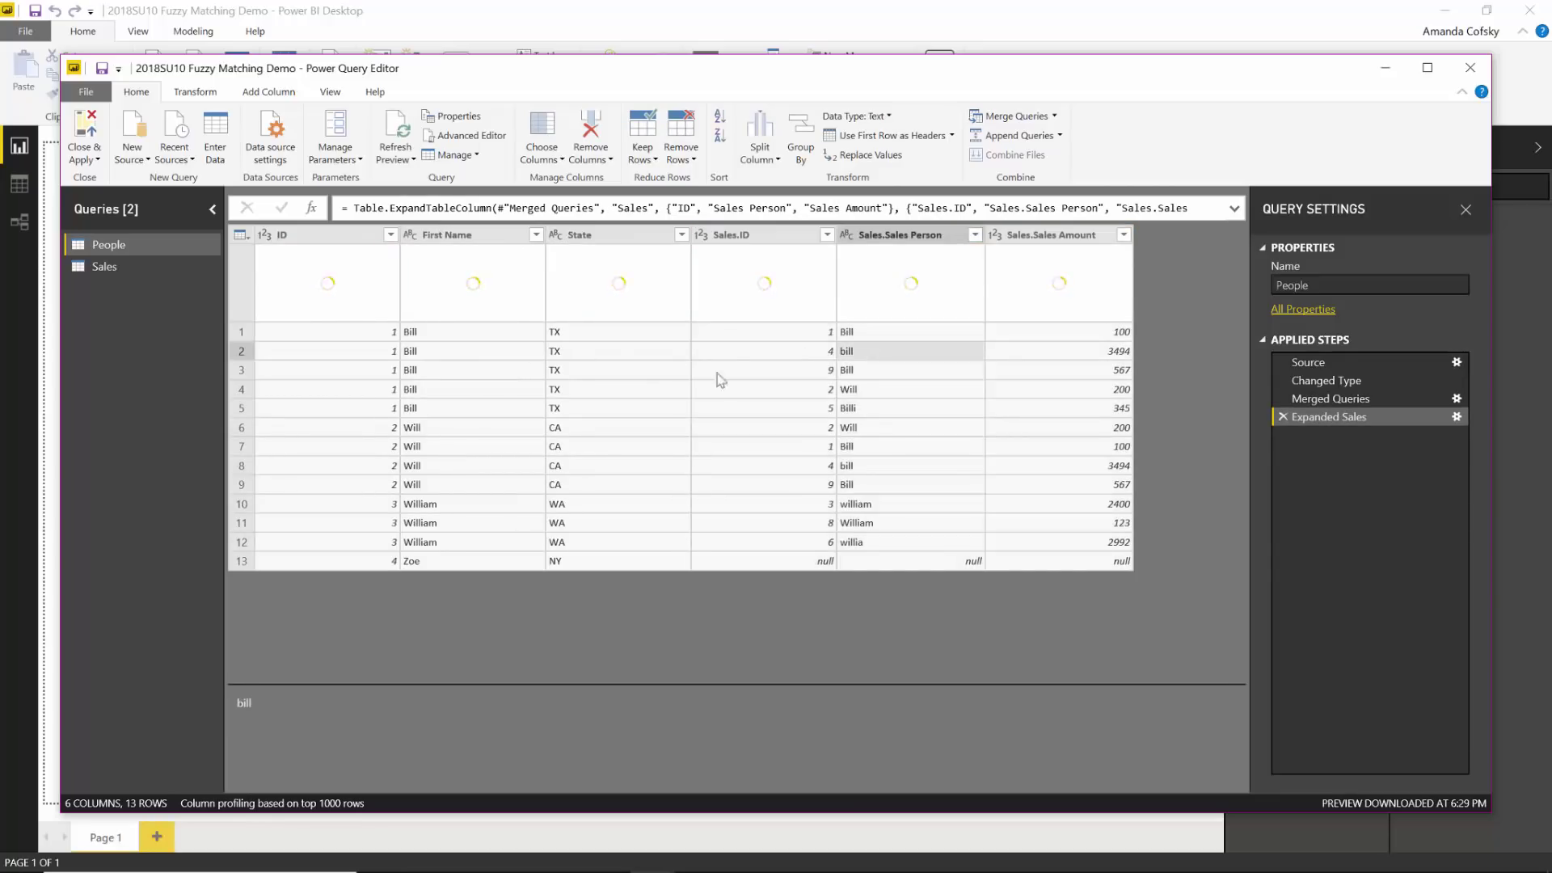